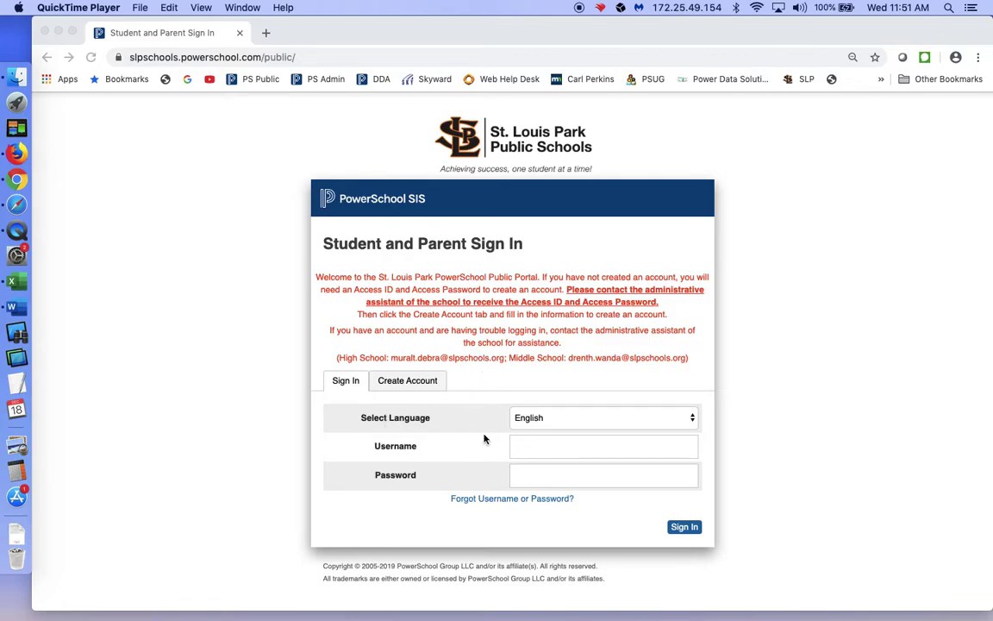
Step: Switch the parent sign-in page language from English to Arabic
click(691, 418)
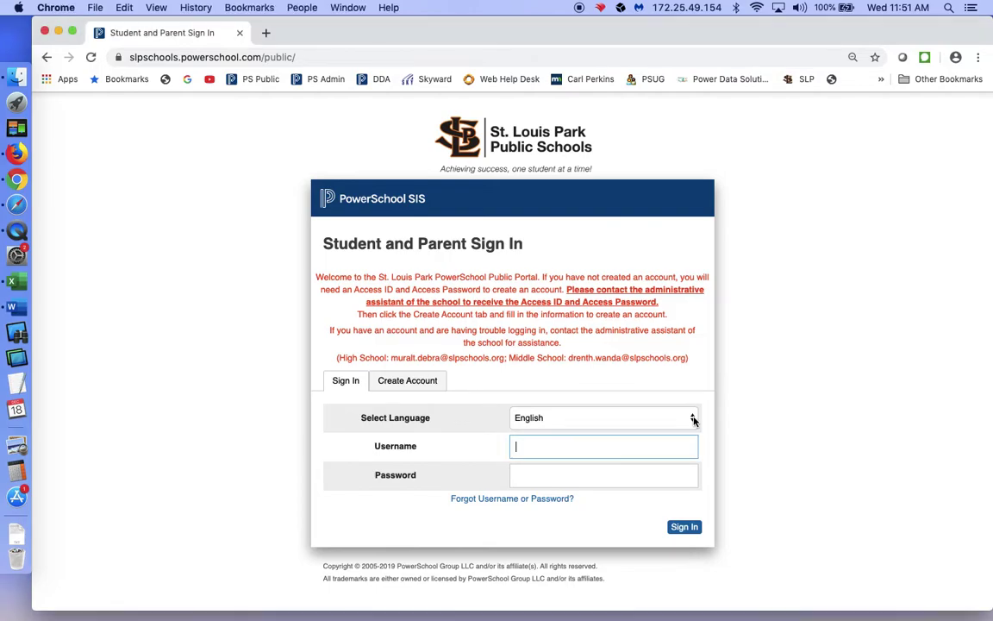
click(692, 419)
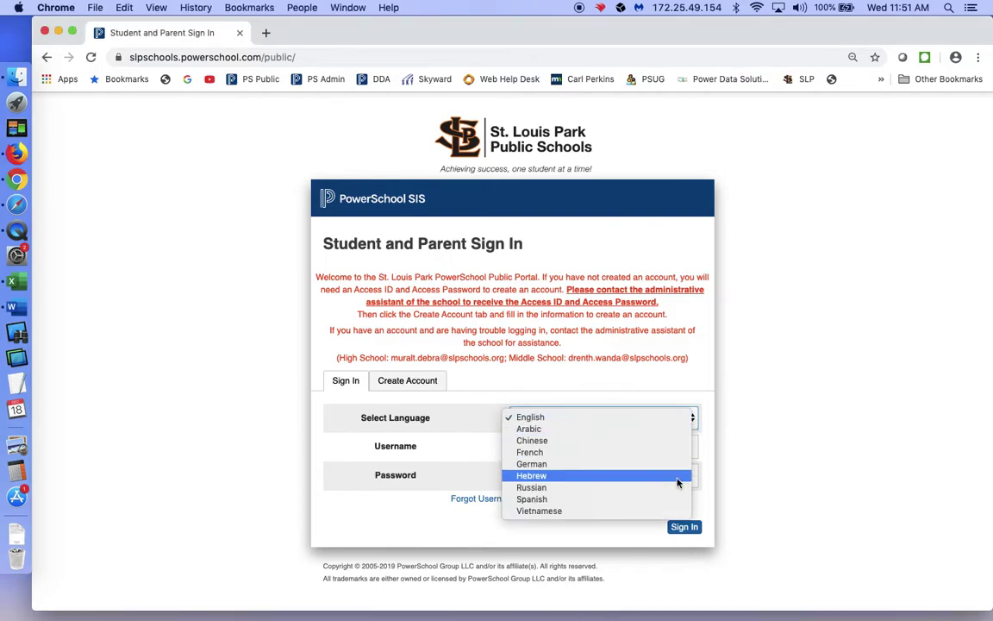
click(652, 377)
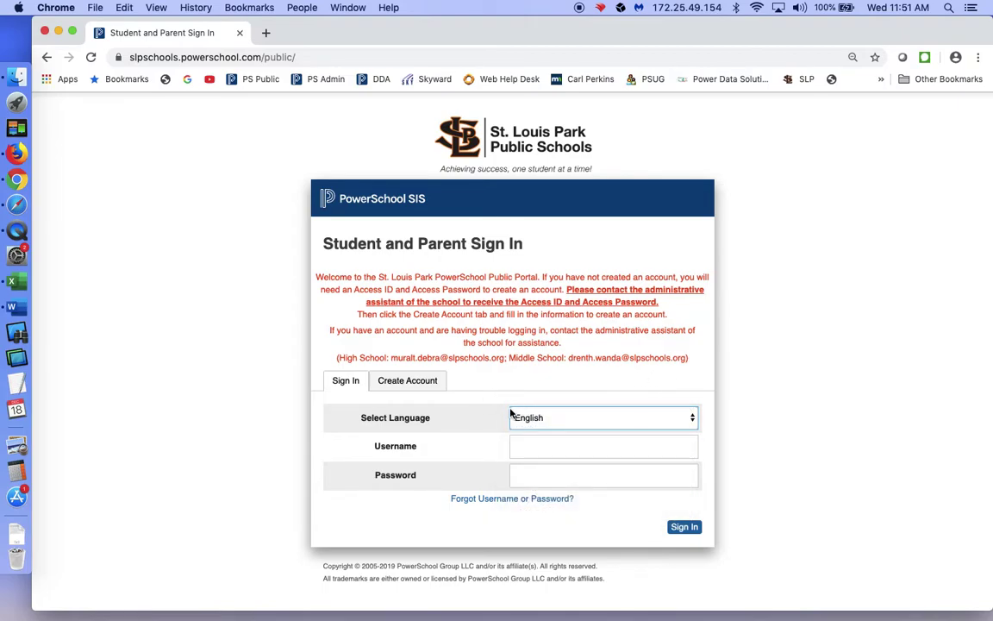
click(689, 418)
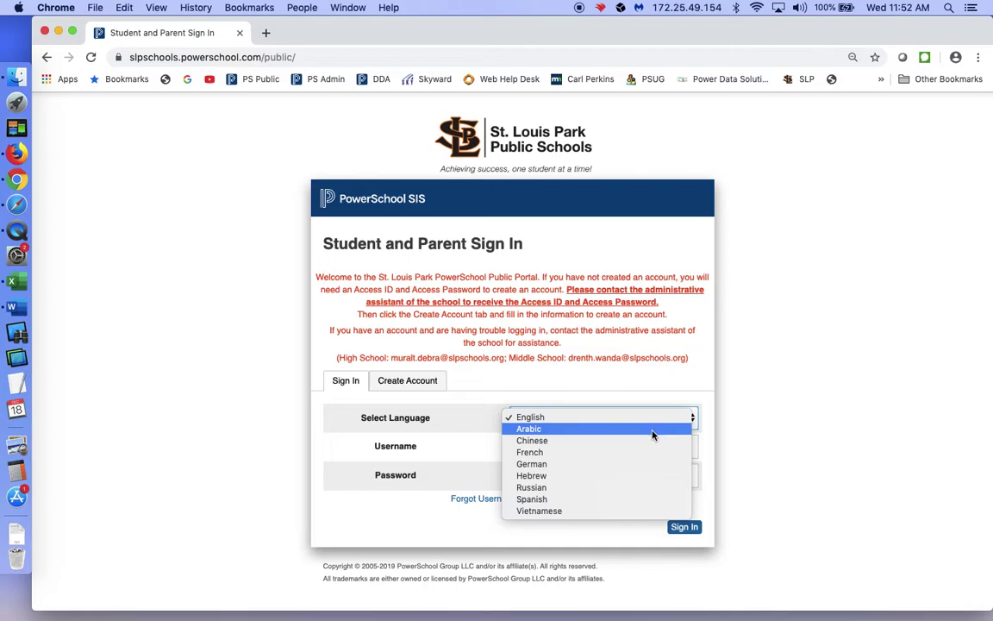
click(654, 430)
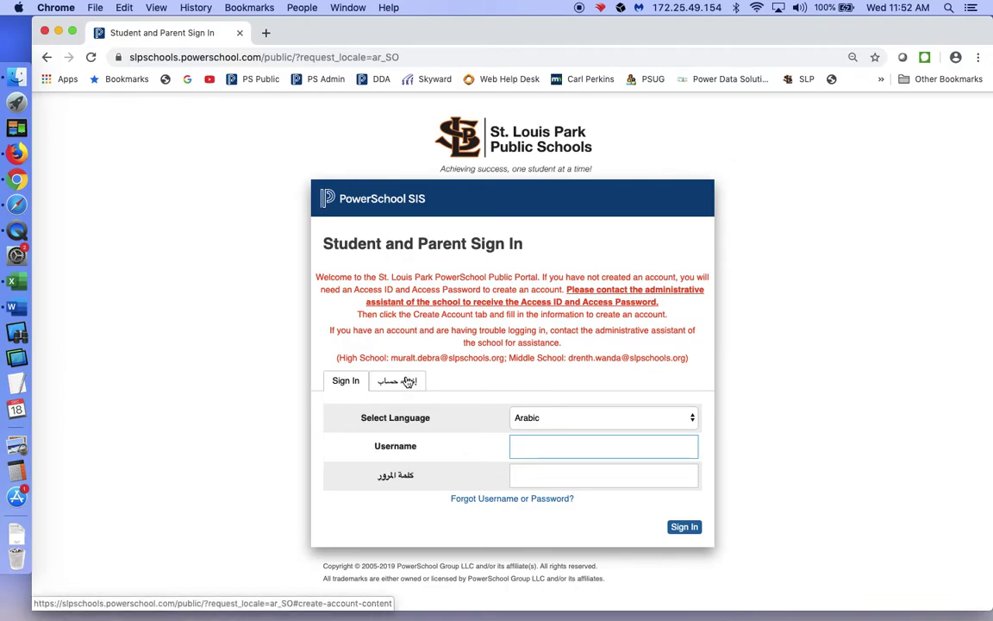
Step: Restore English and open the Create Parent Account form from the Create Account panel
click(691, 416)
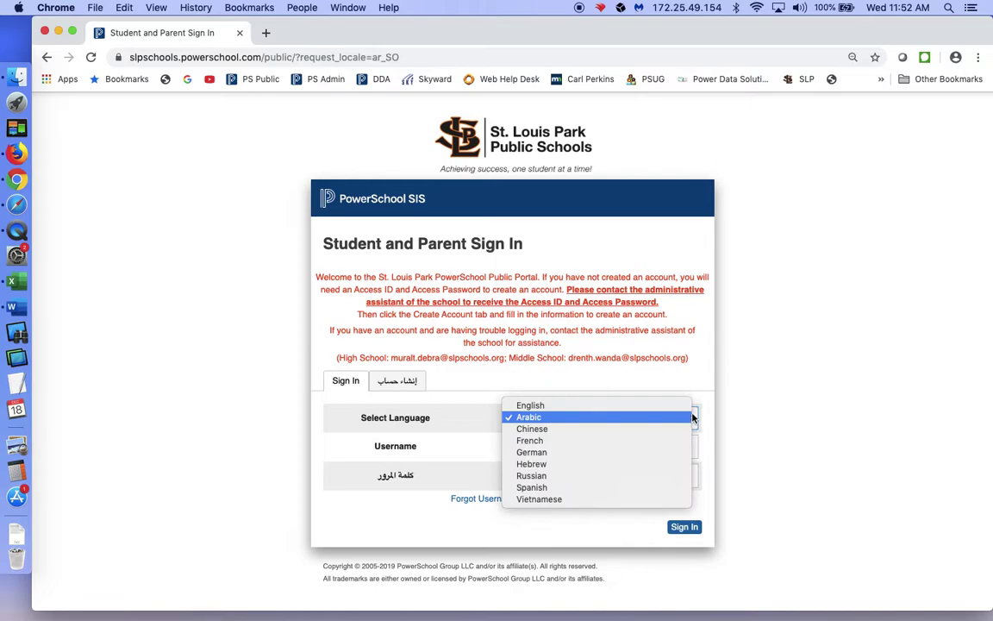
click(670, 405)
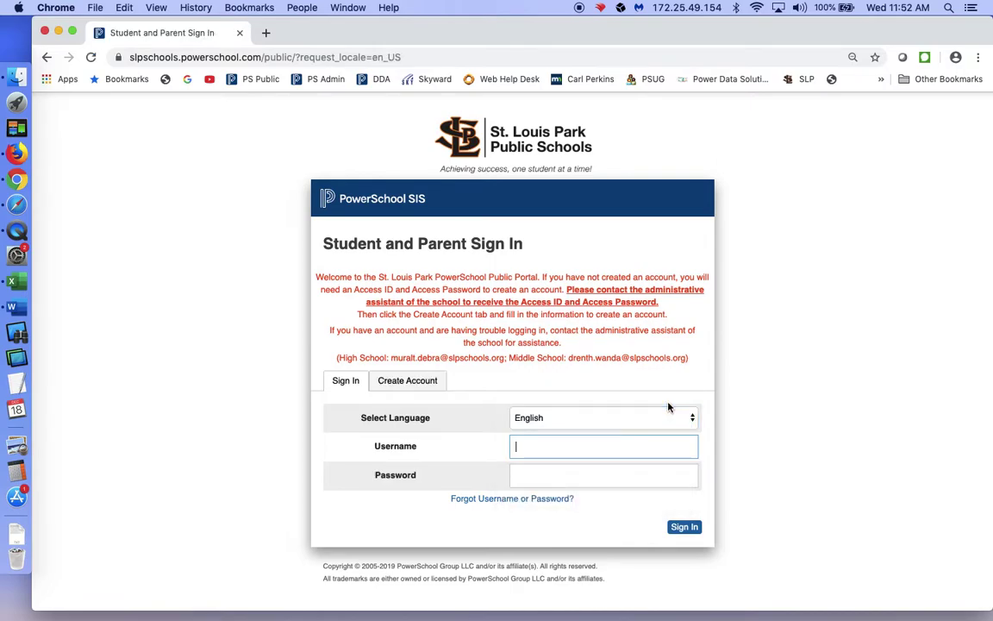
click(422, 381)
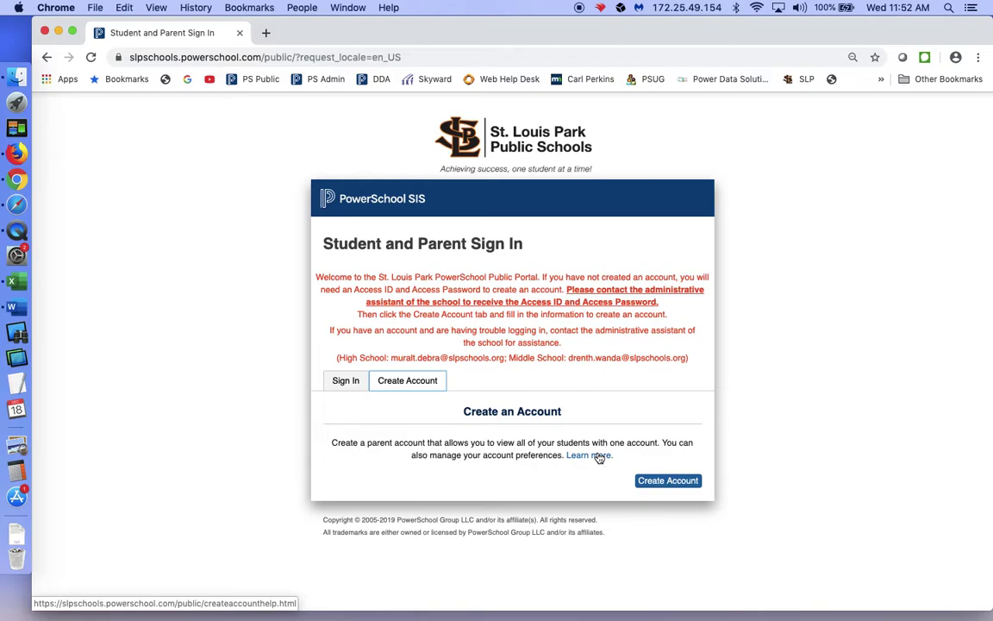
click(675, 484)
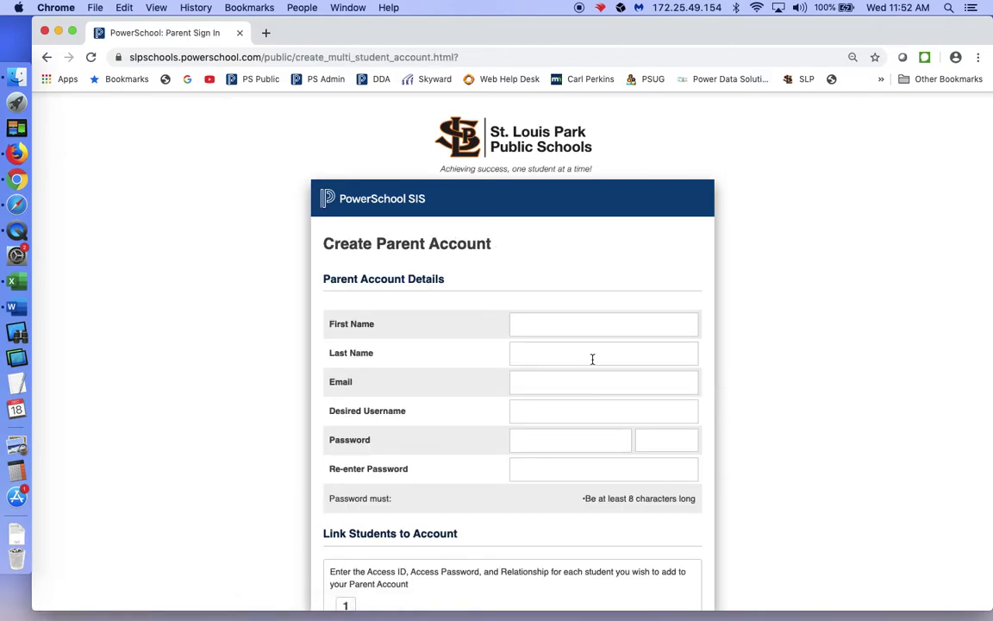
Step: Step through the First Name, Last Name, Email and Desired Username fields, leaving them blank
click(565, 323)
click(544, 353)
click(534, 381)
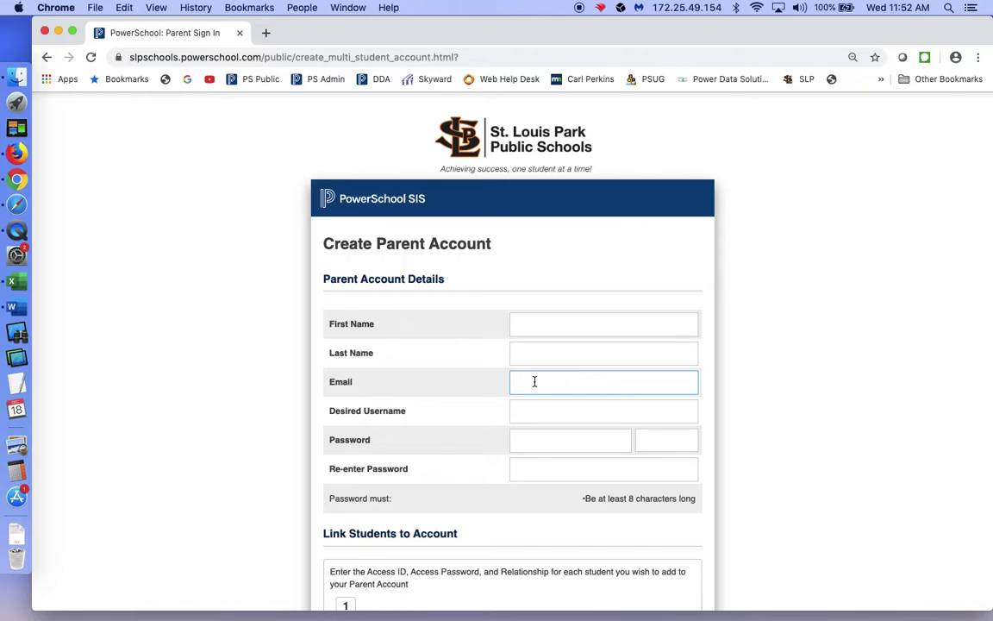
click(529, 410)
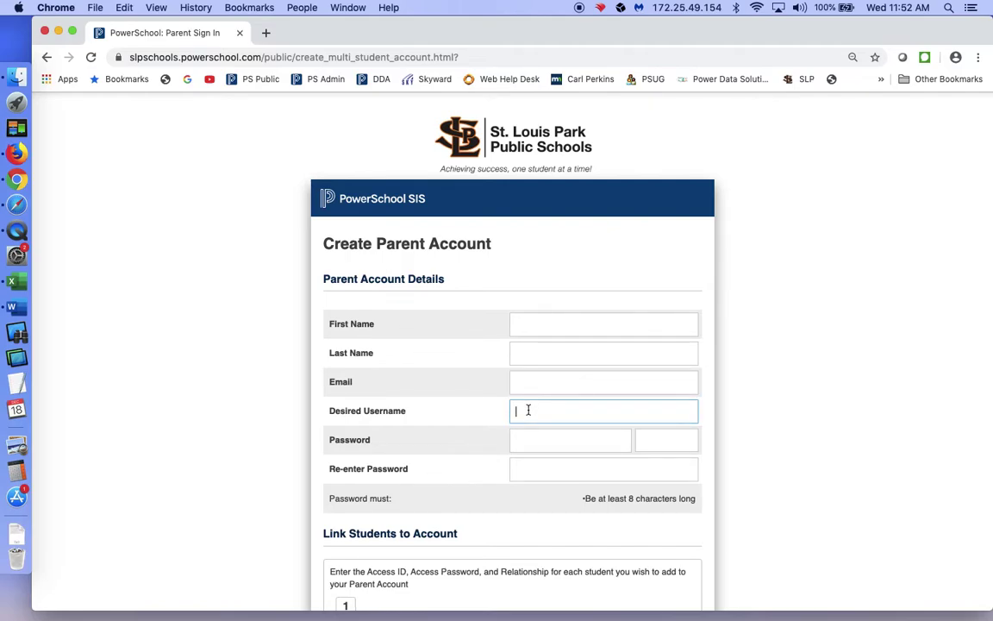
Step: Enter an eight-character password and re-enter it to confirm, rated Better
click(517, 443)
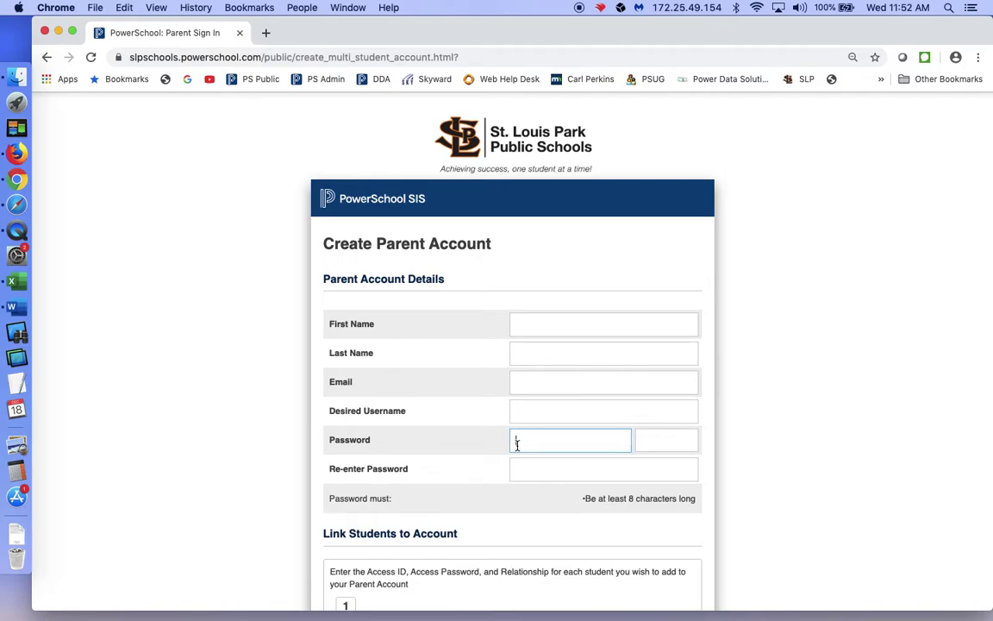
text(••••••)
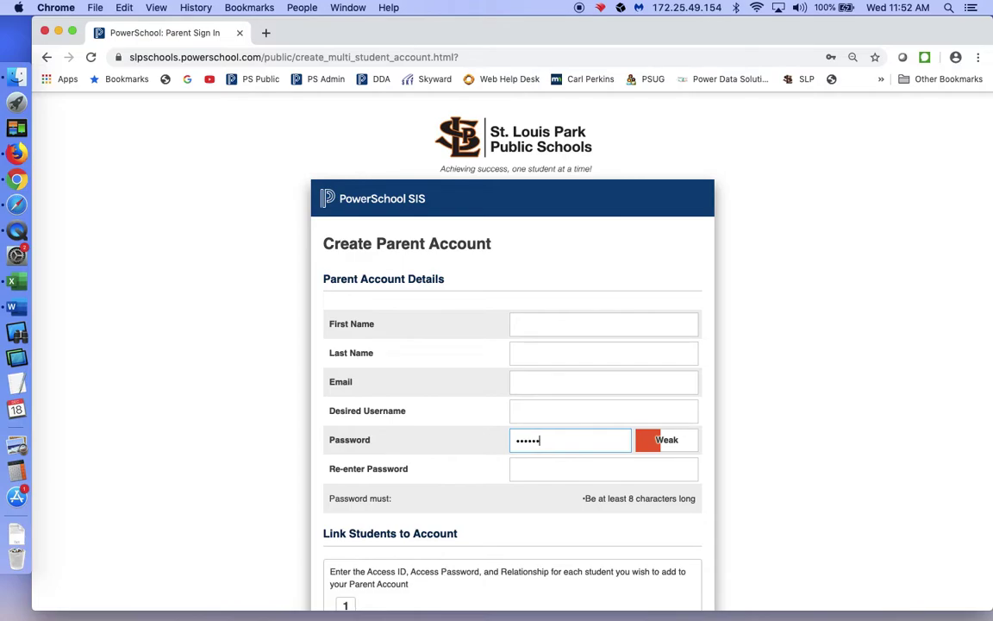
text(••)
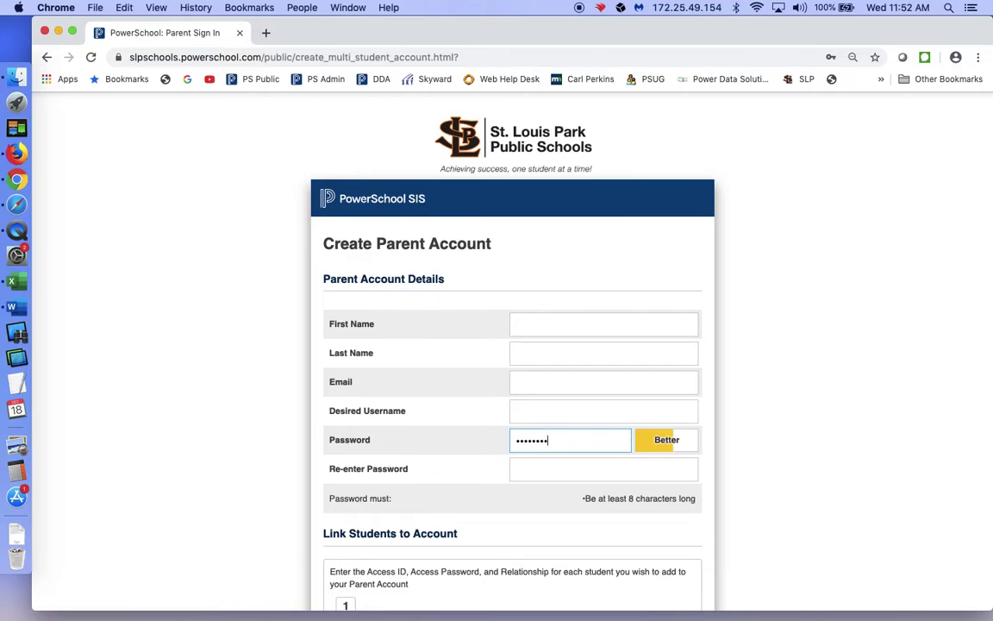
click(516, 468)
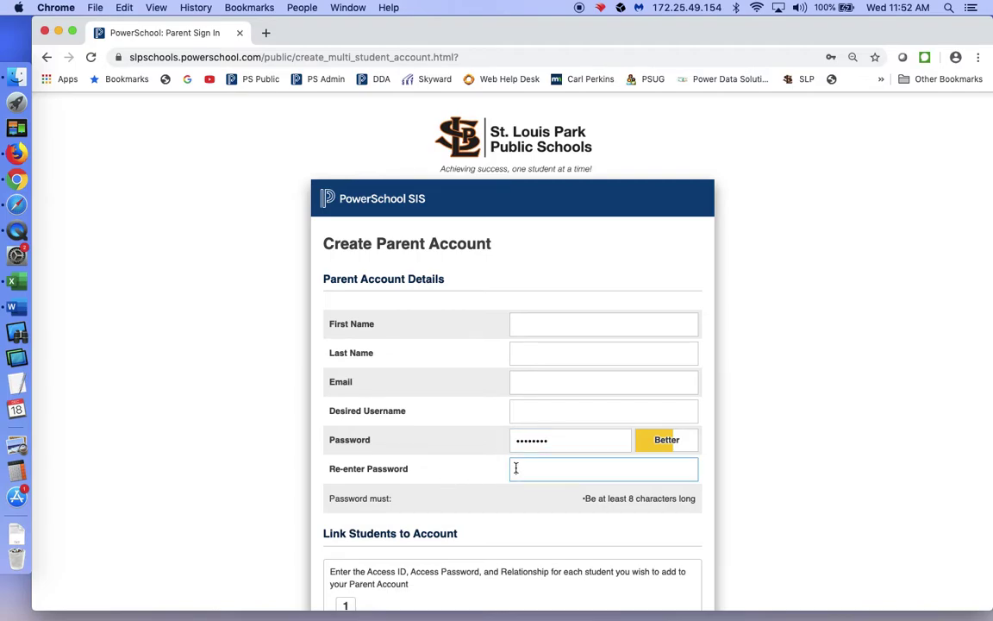
text(••••••••)
Step: Go through student 1's Name, Access ID, Access Password and Relationship fields, leaving all blank
scroll(600, 502, down, 2)
scroll(600, 501, down, 5)
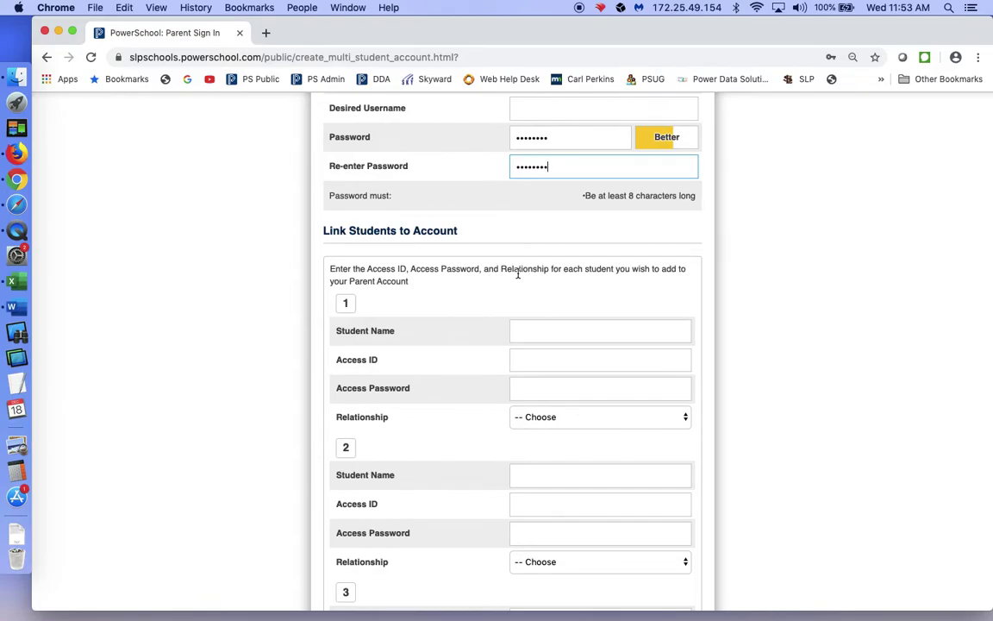
scroll(512, 297, down, 1)
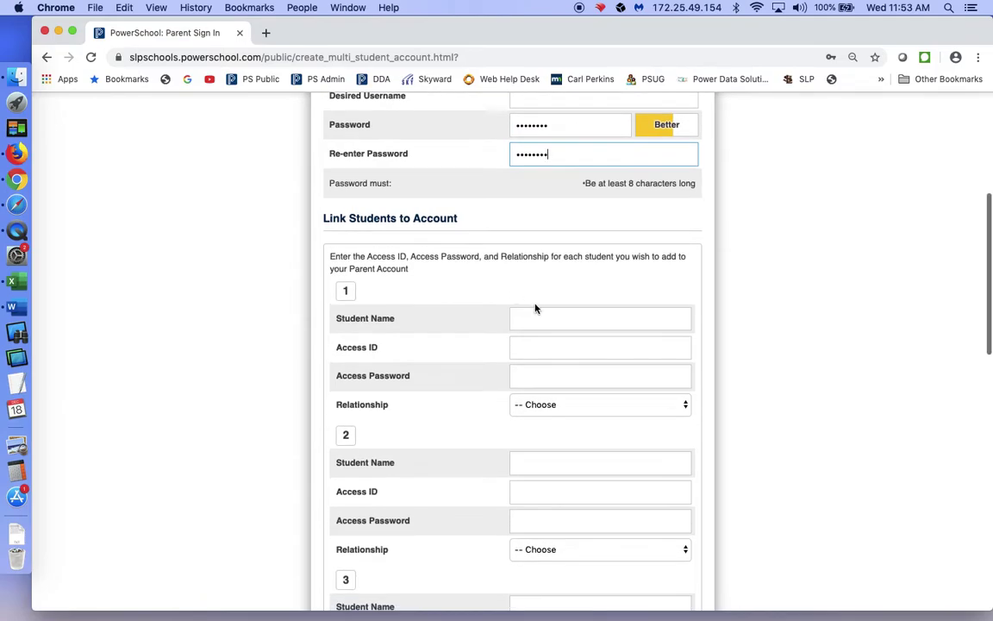
click(529, 318)
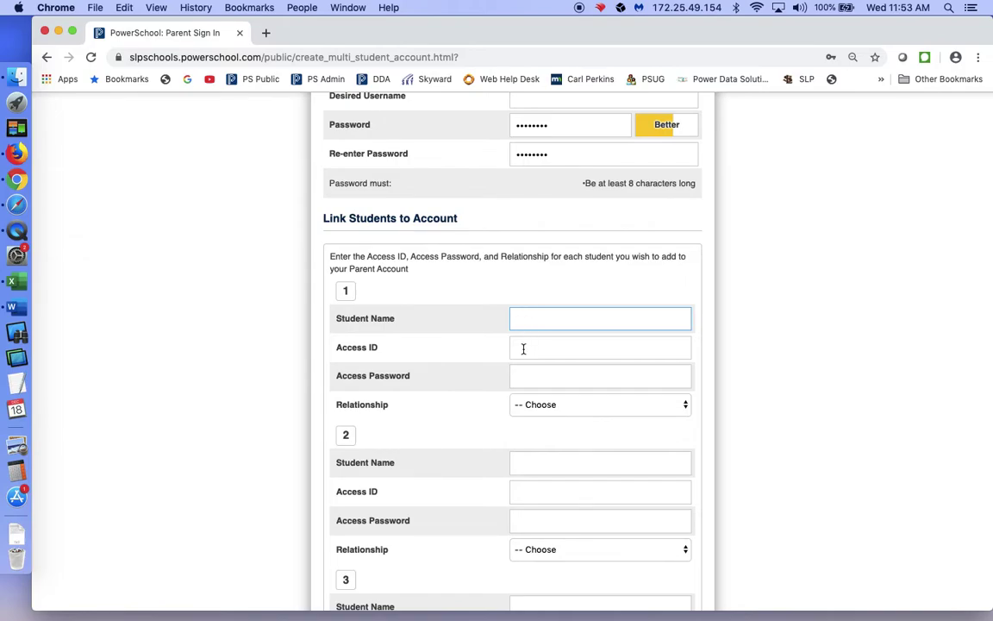
click(523, 349)
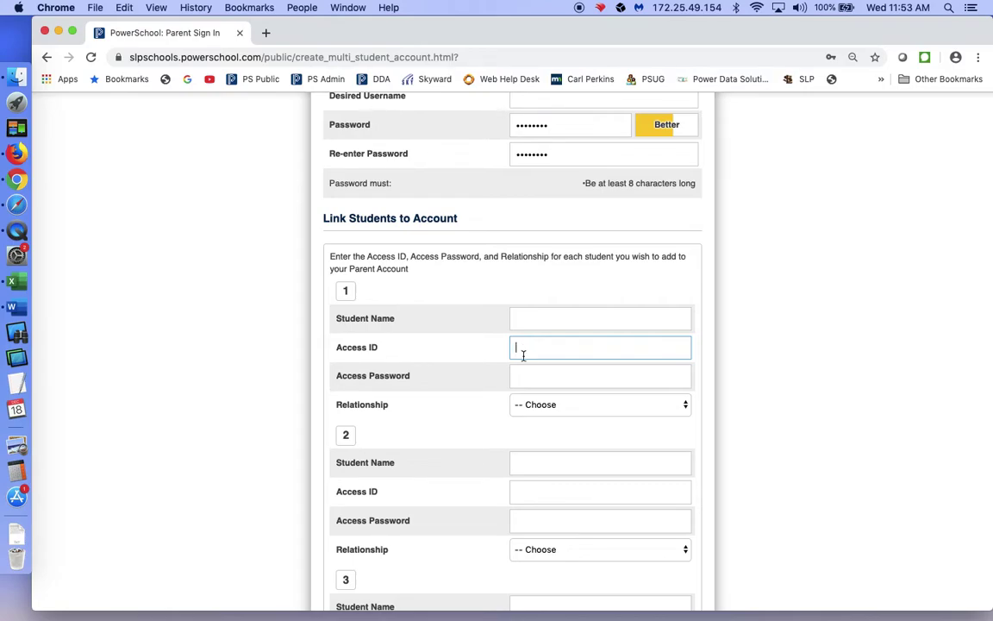
click(519, 382)
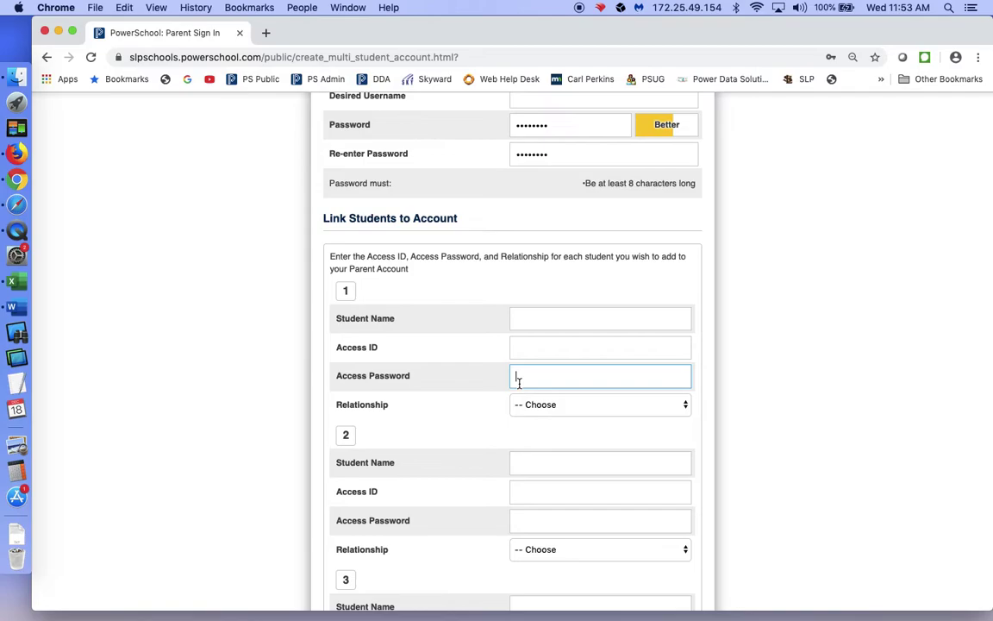
click(686, 409)
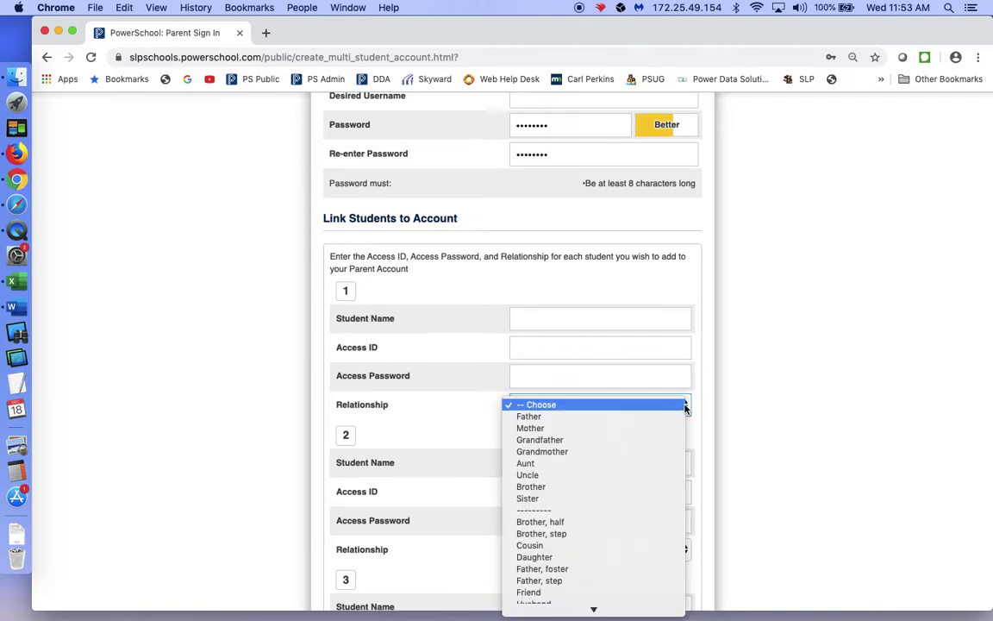
click(437, 389)
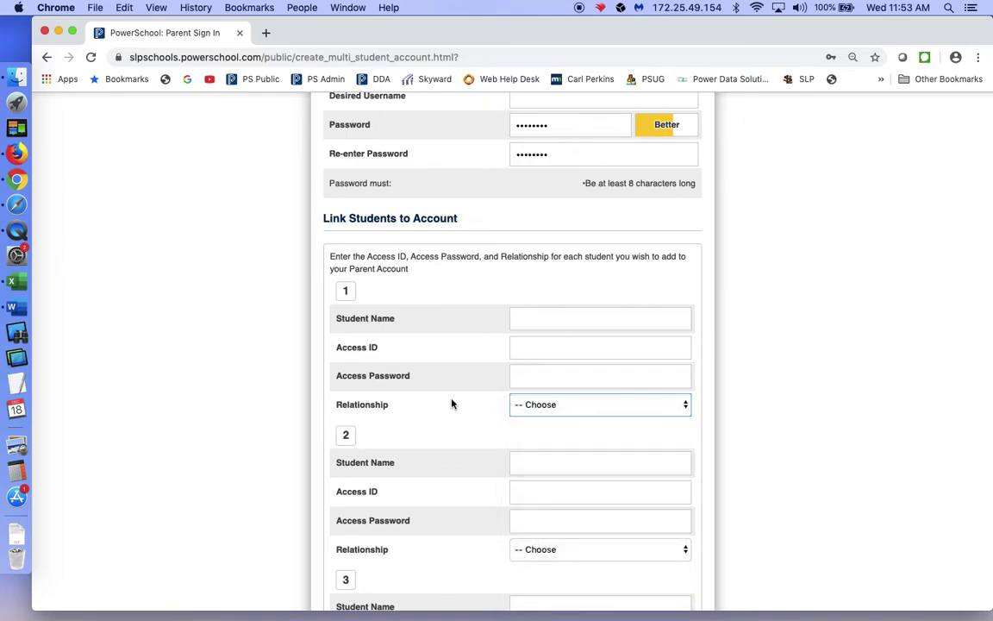
Step: Scroll down past student 7 to the Enter button, then back to the form's top
scroll(452, 403, down, 2)
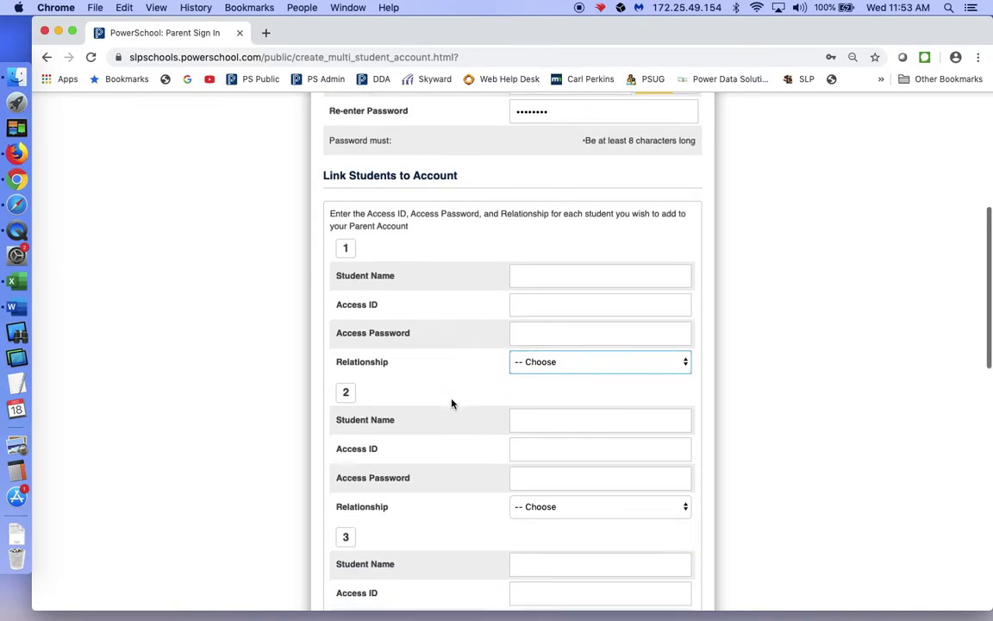
scroll(452, 403, down, 8)
scroll(452, 404, up, 5)
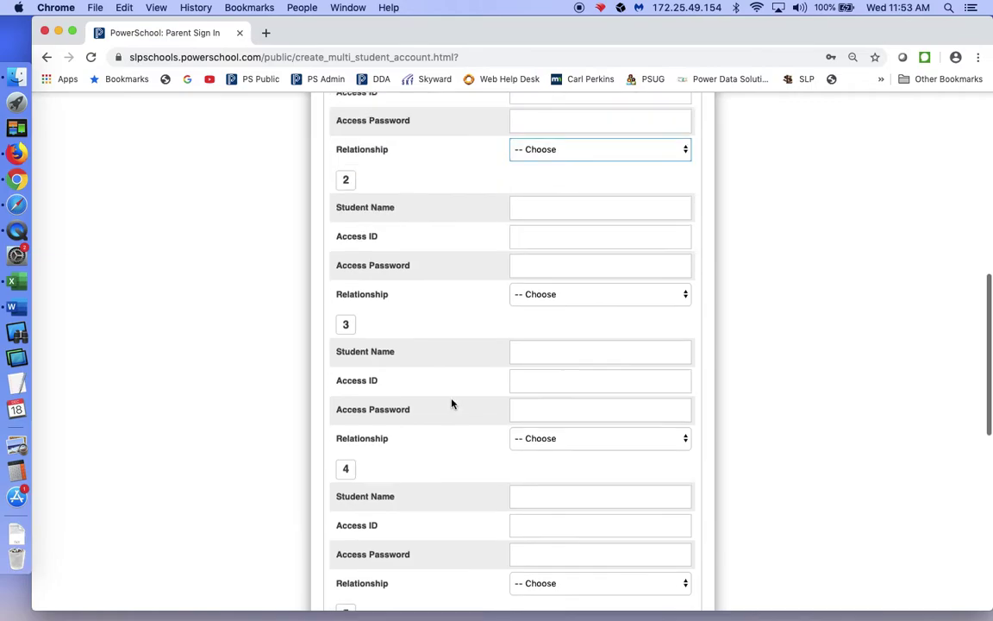
scroll(451, 404, up, 4)
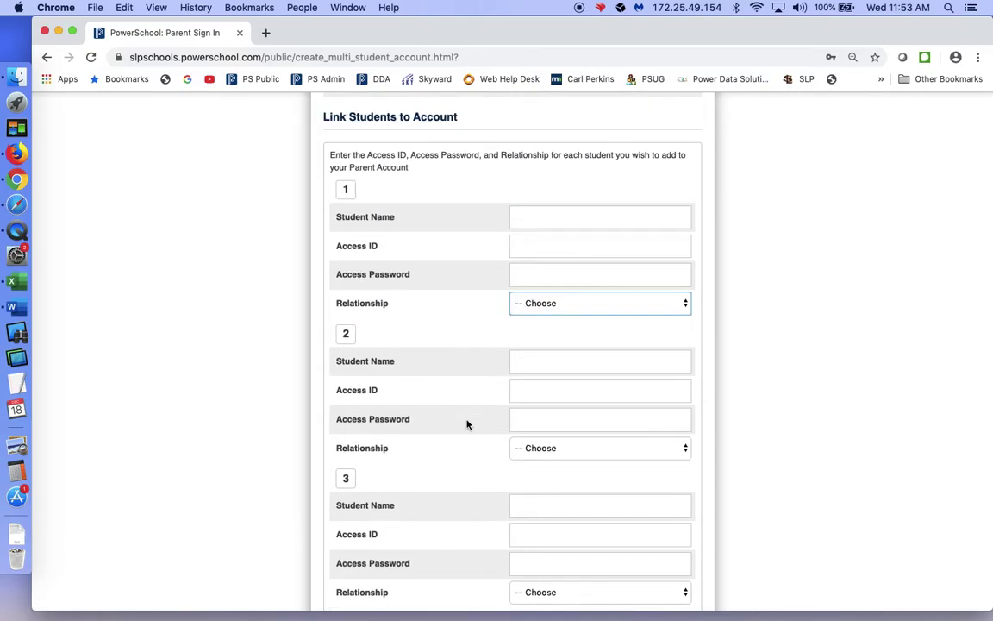
scroll(467, 423, down, 1)
scroll(466, 423, down, 1)
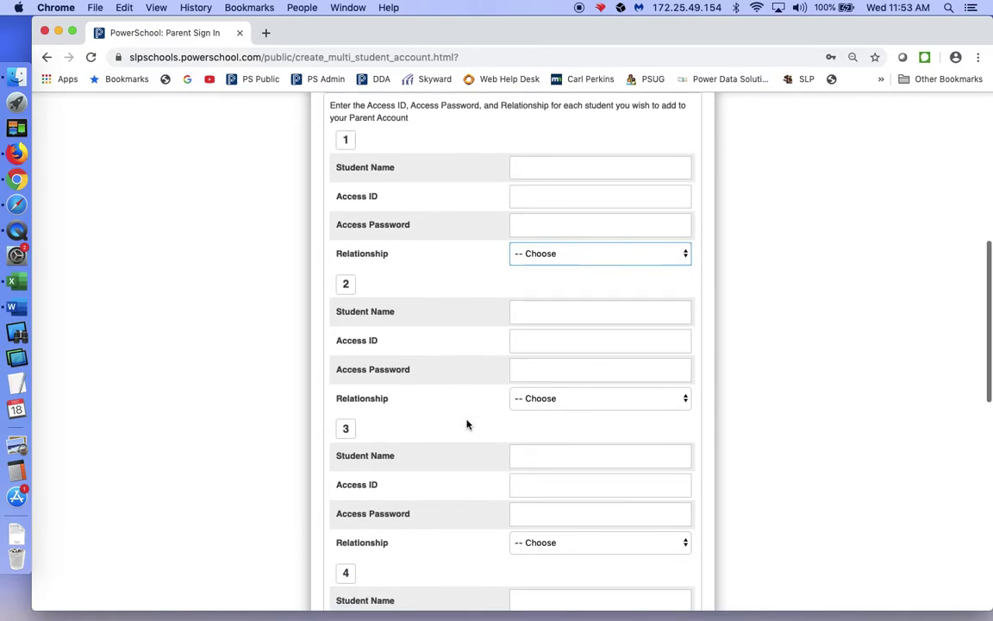
scroll(466, 423, down, 3)
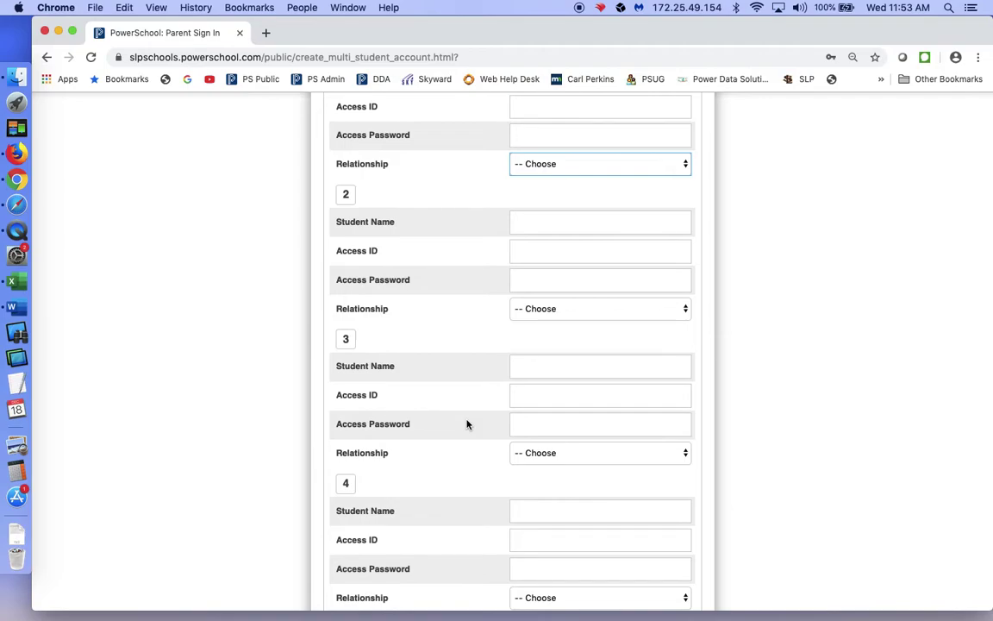
scroll(467, 423, down, 15)
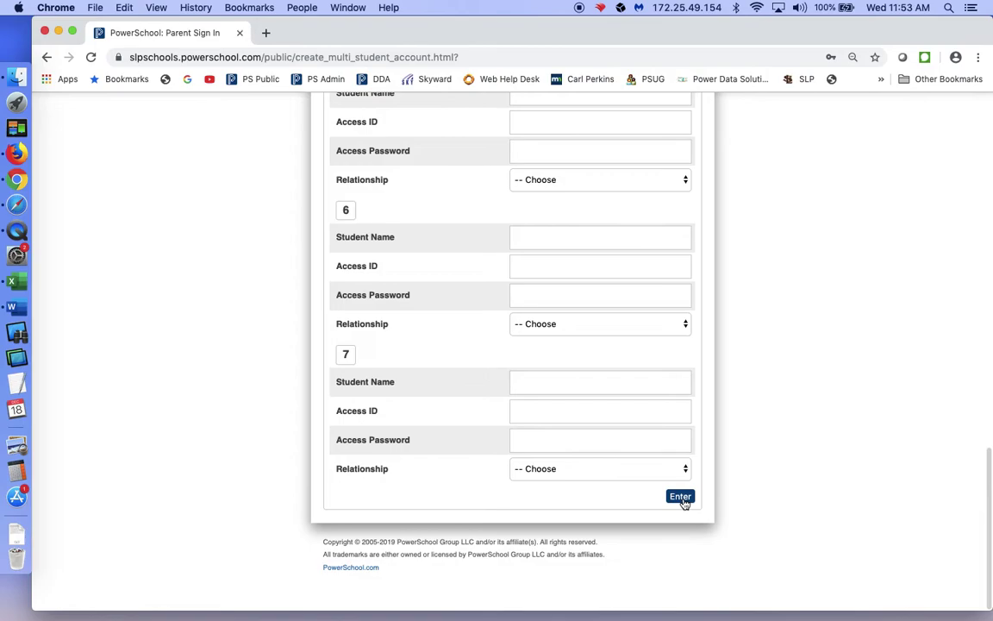
scroll(488, 405, up, 20)
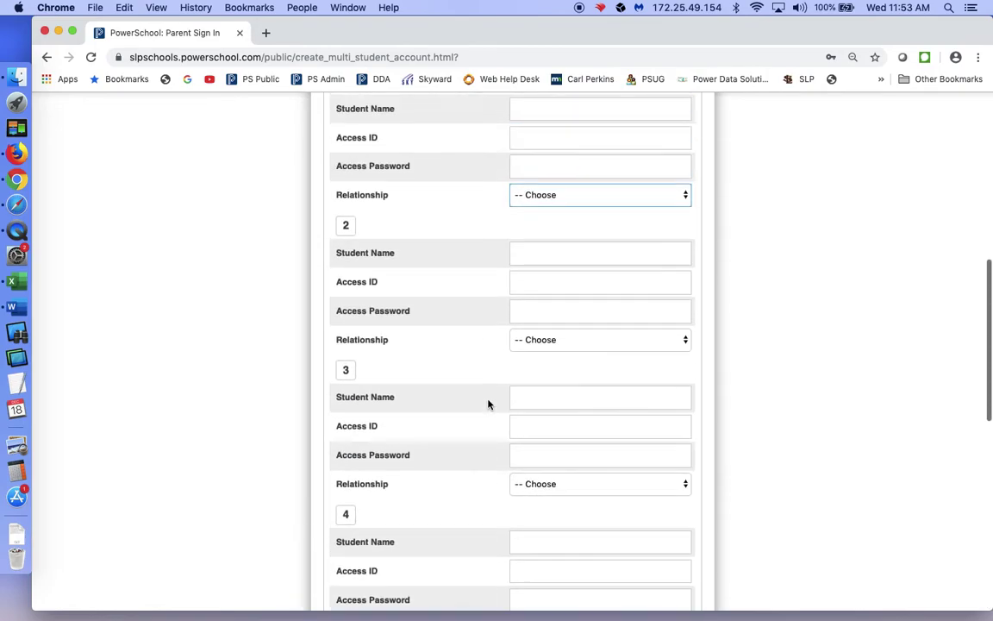
scroll(488, 404, up, 1)
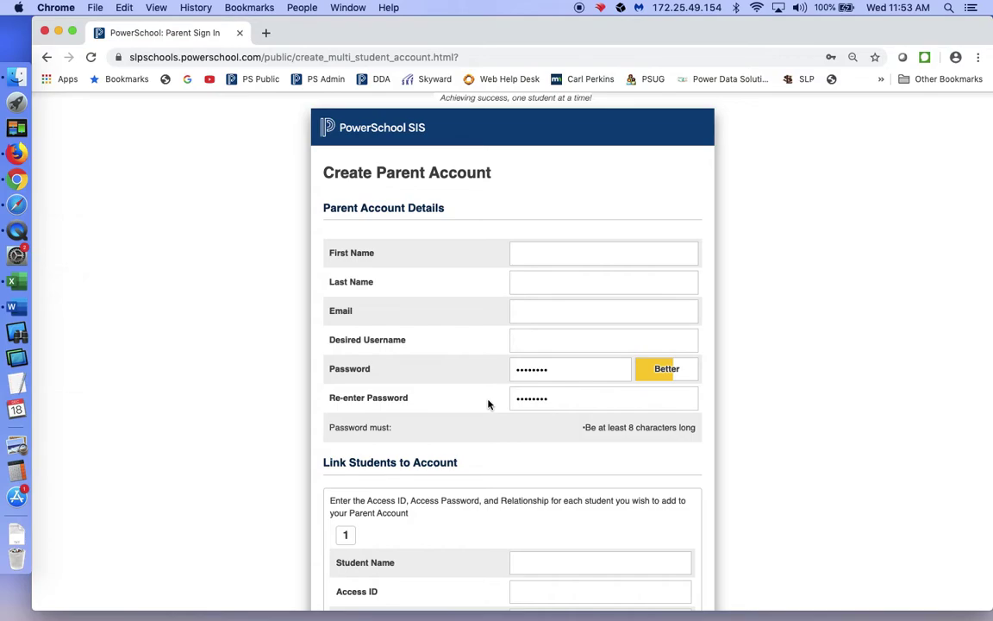
click(522, 310)
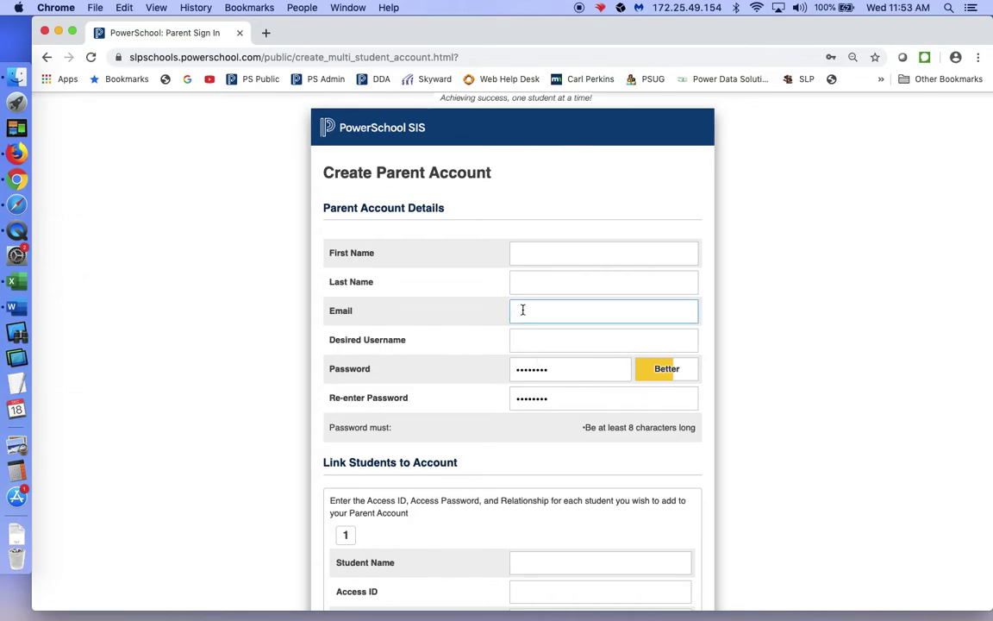